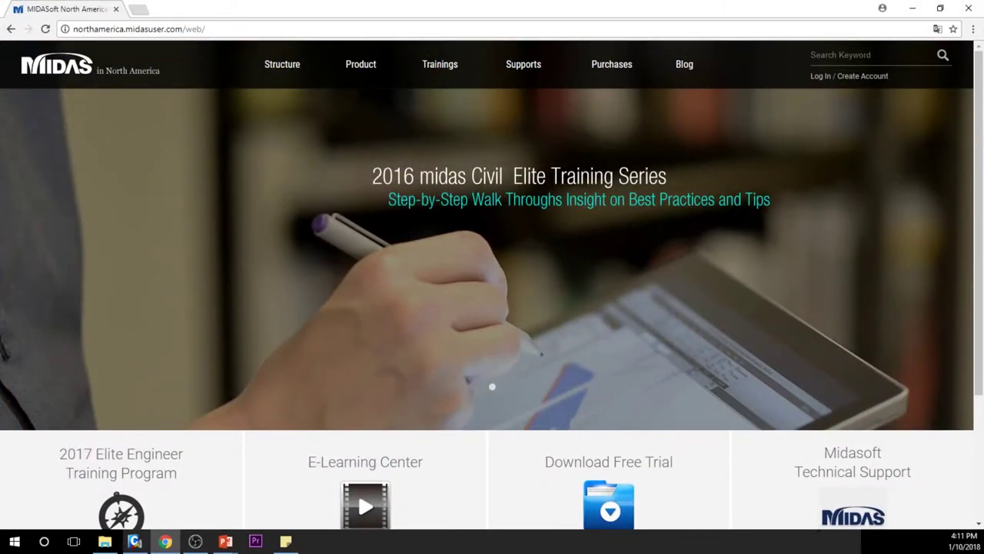
Open the midas Civil product page from the Product menu and scroll through it.
{"action": "mouse_move", "coordinate": [352, 64]}
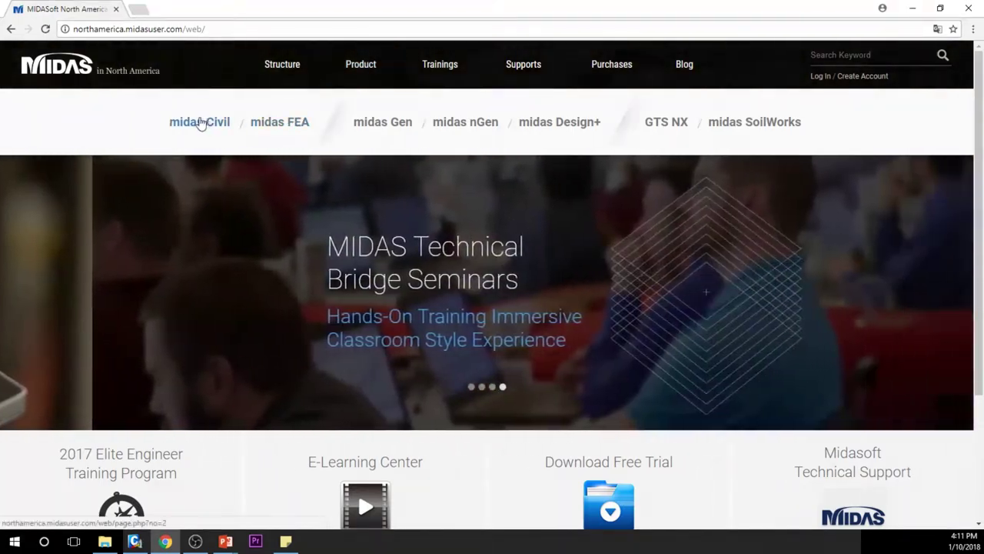
{"action": "left_click", "coordinate": [200, 123]}
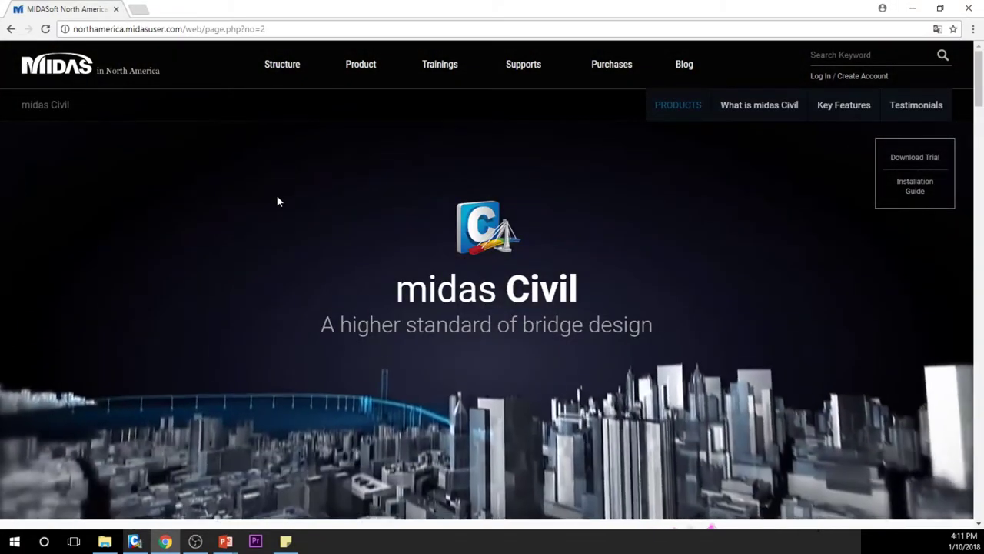
{"action": "scroll", "coordinate": [278, 202], "scroll_direction": "down", "scroll_amount": 5}
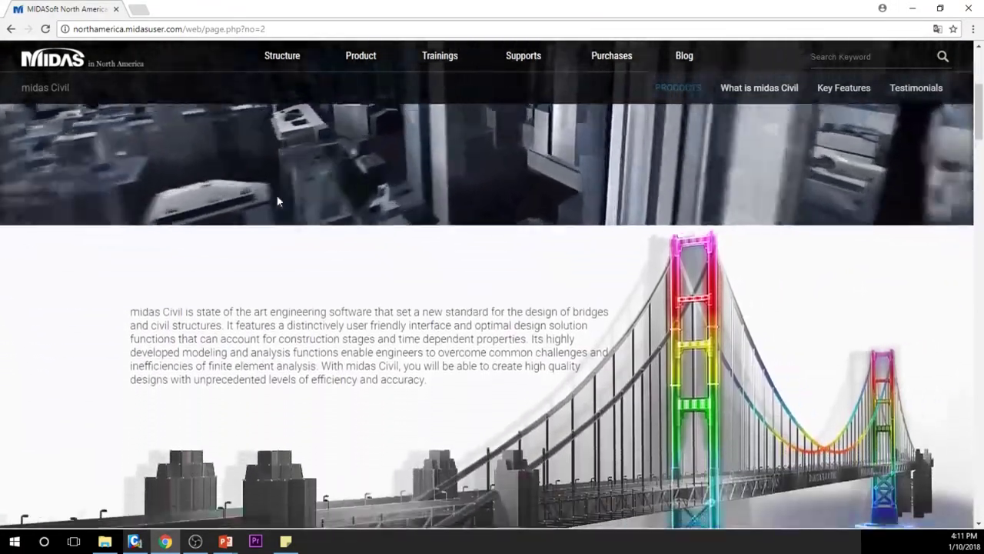
{"action": "scroll", "coordinate": [278, 200], "scroll_direction": "down", "scroll_amount": 6}
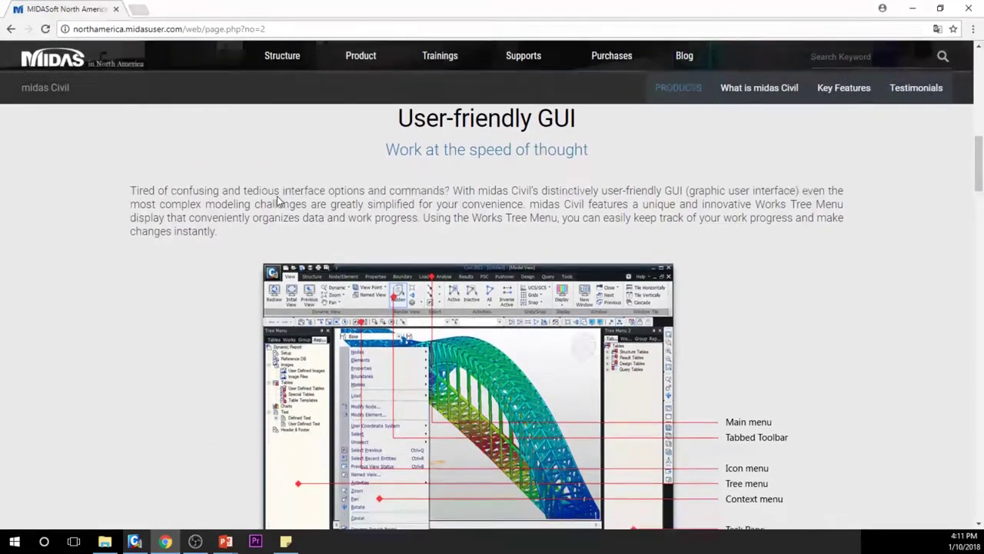
{"action": "scroll", "coordinate": [278, 200], "scroll_direction": "down", "scroll_amount": 1}
Go to Trainings > Reviewing Courses and browse the recorded course list.
{"action": "mouse_move", "coordinate": [442, 62]}
{"action": "left_click", "coordinate": [535, 110]}
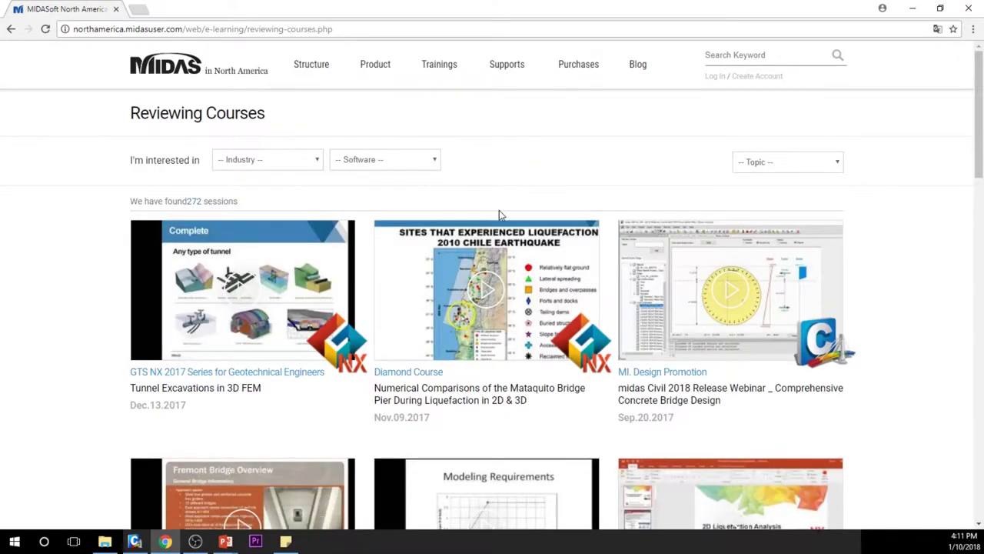
{"action": "scroll", "coordinate": [499, 213], "scroll_direction": "down", "scroll_amount": 2}
{"action": "scroll", "coordinate": [499, 213], "scroll_direction": "down", "scroll_amount": 2}
Open the Rail Structure Interaction using Nonlinear Analysis course and scroll to Speaker Information.
{"action": "left_click", "coordinate": [532, 242]}
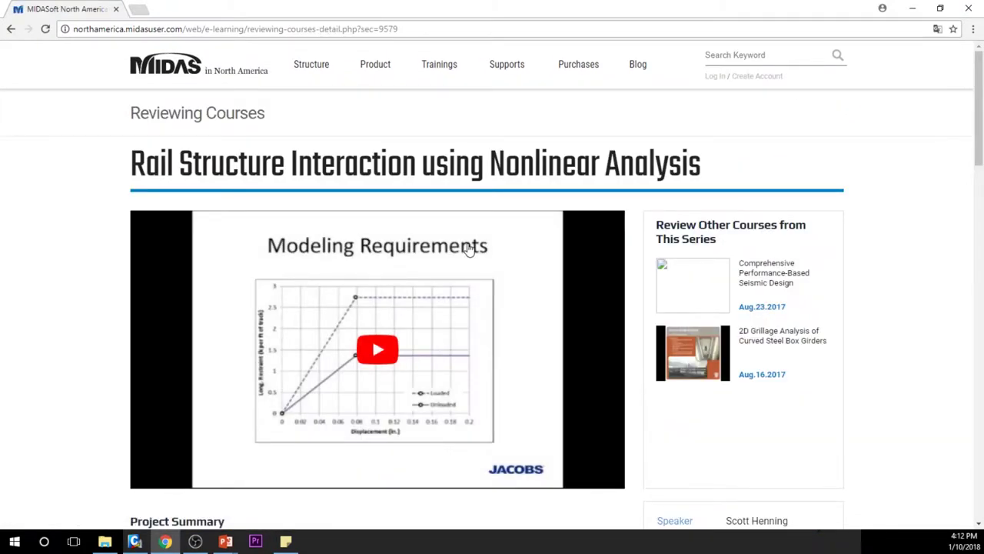
{"action": "scroll", "coordinate": [469, 248], "scroll_direction": "down", "scroll_amount": 5}
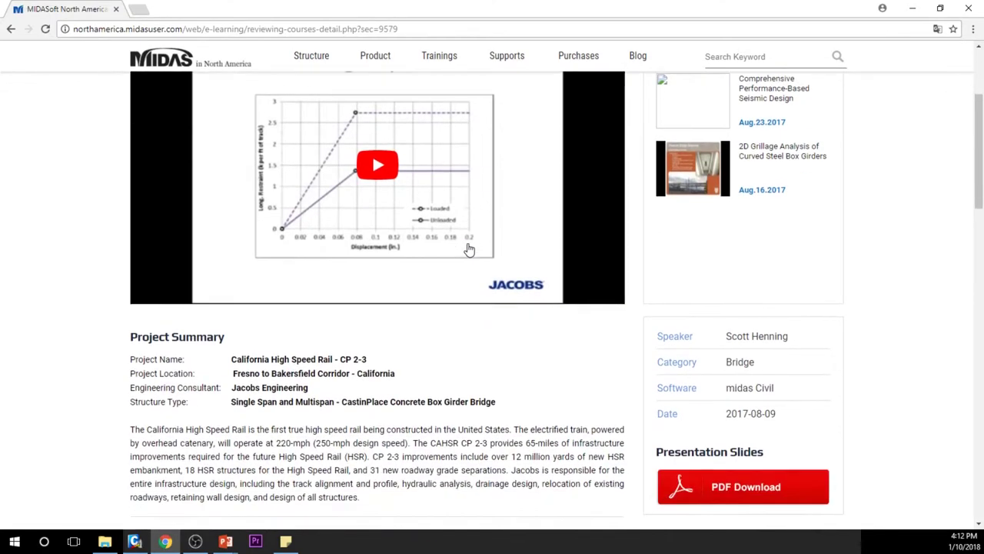
{"action": "scroll", "coordinate": [469, 248], "scroll_direction": "down", "scroll_amount": 3}
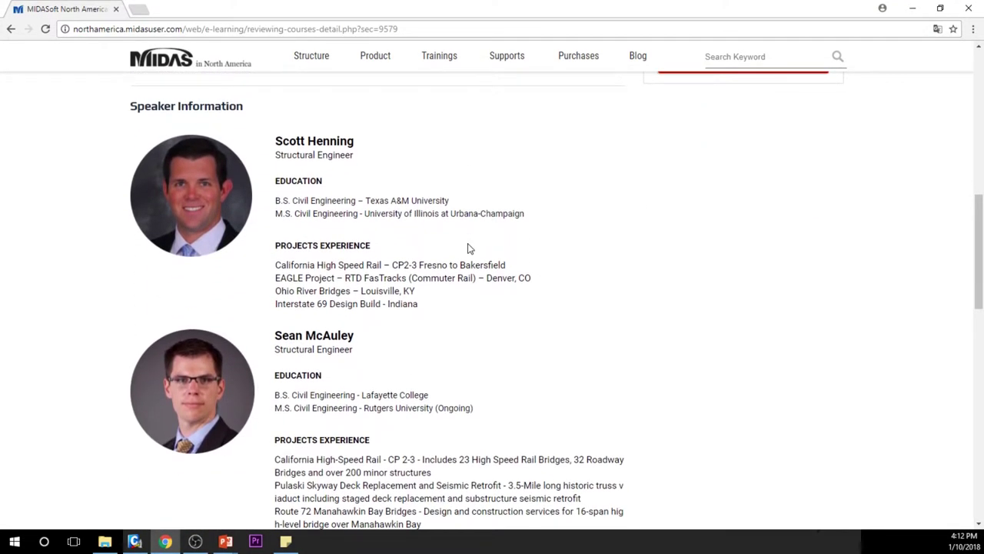
{"action": "scroll", "coordinate": [469, 248], "scroll_direction": "down", "scroll_amount": 4}
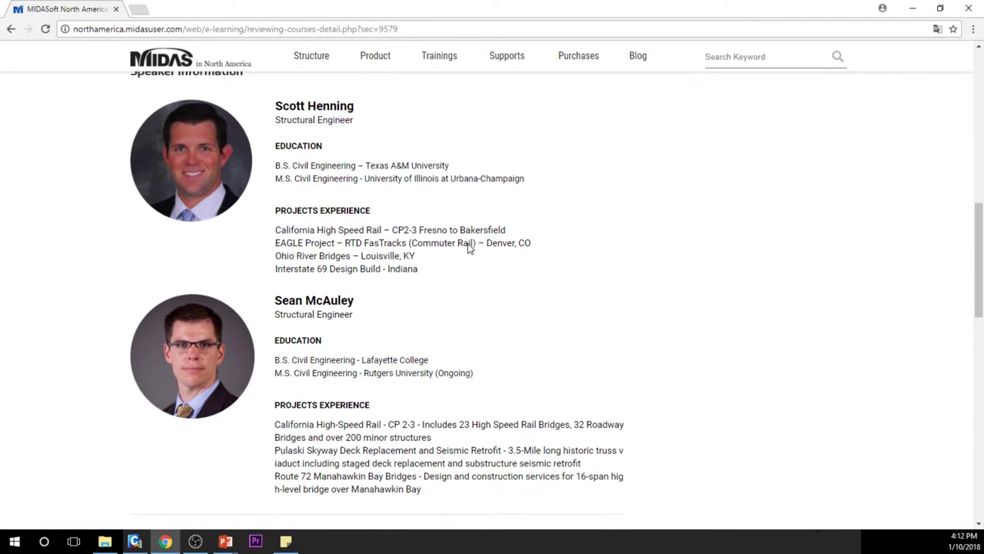
{"action": "scroll", "coordinate": [469, 249], "scroll_direction": "down", "scroll_amount": 5}
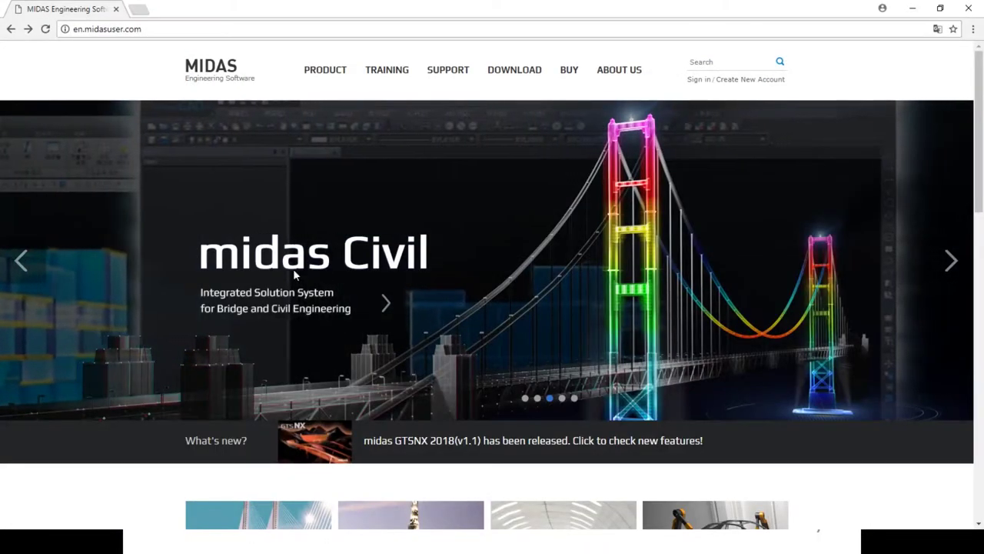
Under TRAINING > Product tutorials, show the midas Civil tutorials under Bridge Engineering and browse them.
{"action": "mouse_move", "coordinate": [402, 68]}
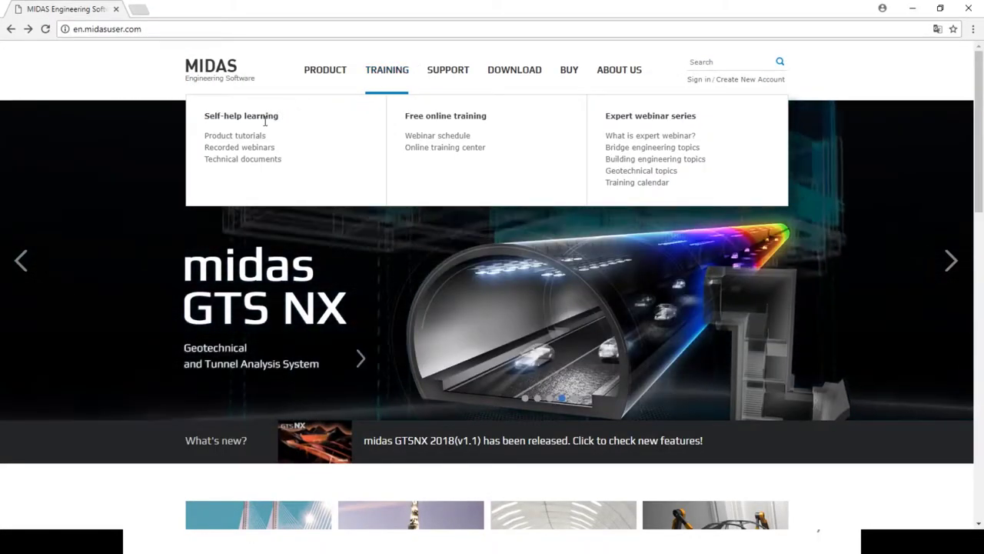
{"action": "left_click", "coordinate": [248, 136]}
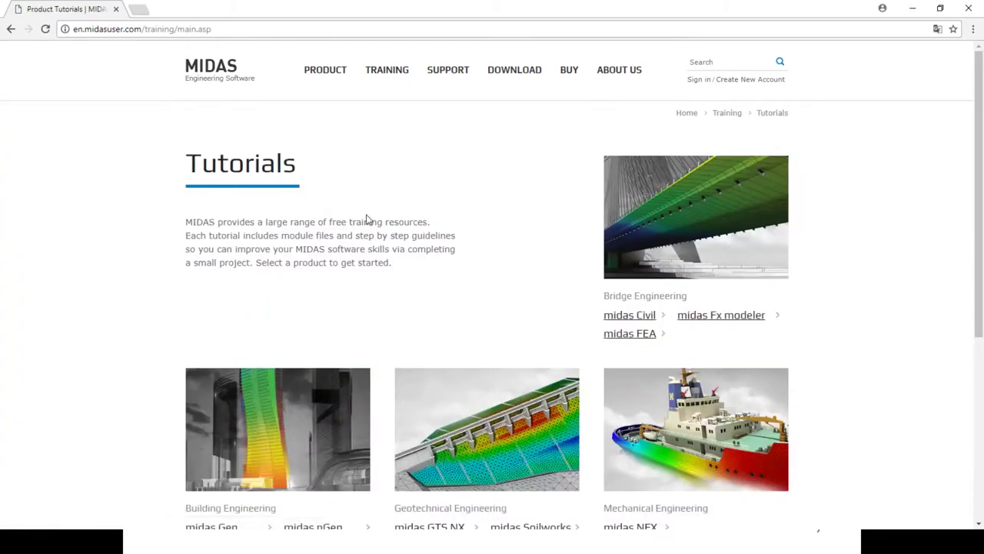
{"action": "left_click", "coordinate": [642, 319]}
{"action": "scroll", "coordinate": [523, 271], "scroll_direction": "down", "scroll_amount": 7}
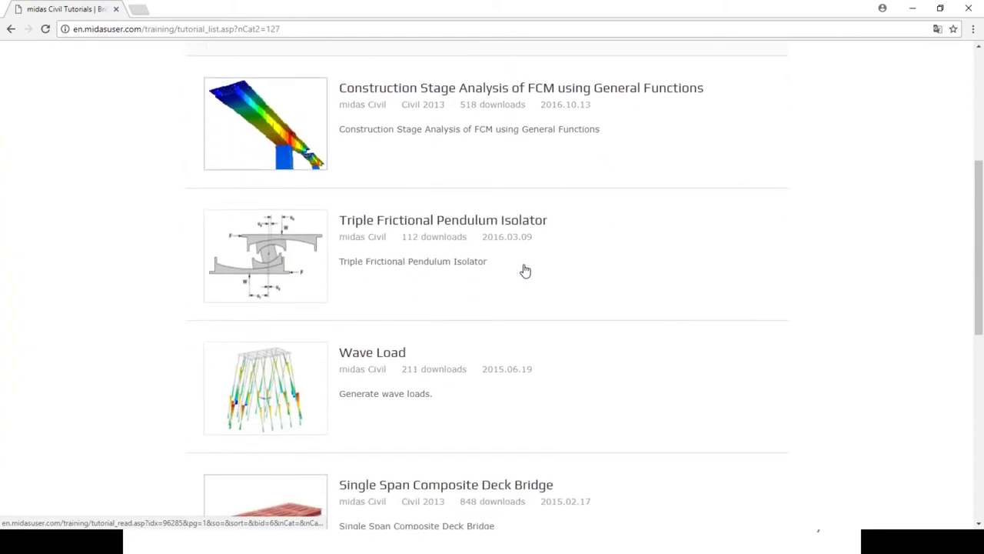
{"action": "scroll", "coordinate": [523, 269], "scroll_direction": "down", "scroll_amount": 4}
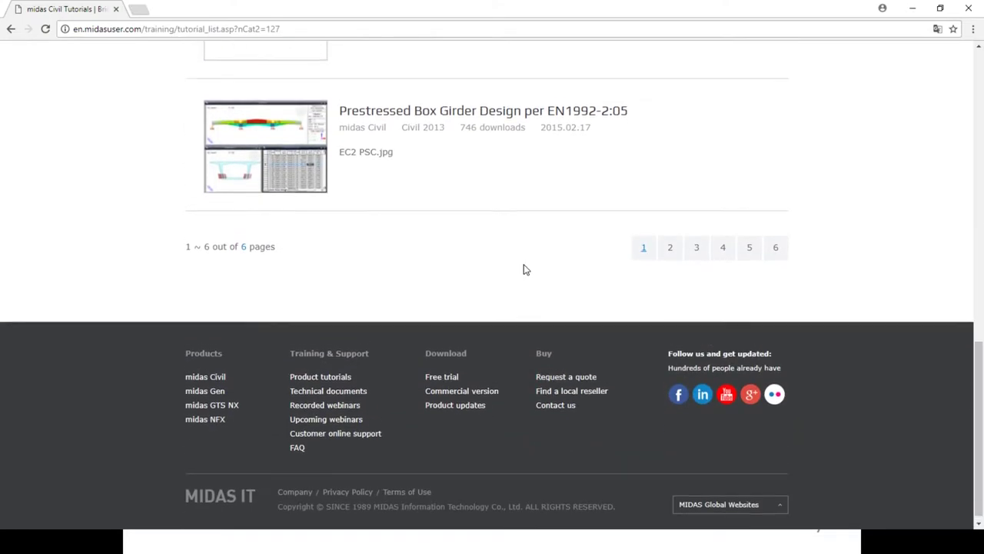
{"action": "scroll", "coordinate": [524, 269], "scroll_direction": "up", "scroll_amount": 6}
{"action": "scroll", "coordinate": [523, 269], "scroll_direction": "up", "scroll_amount": 1}
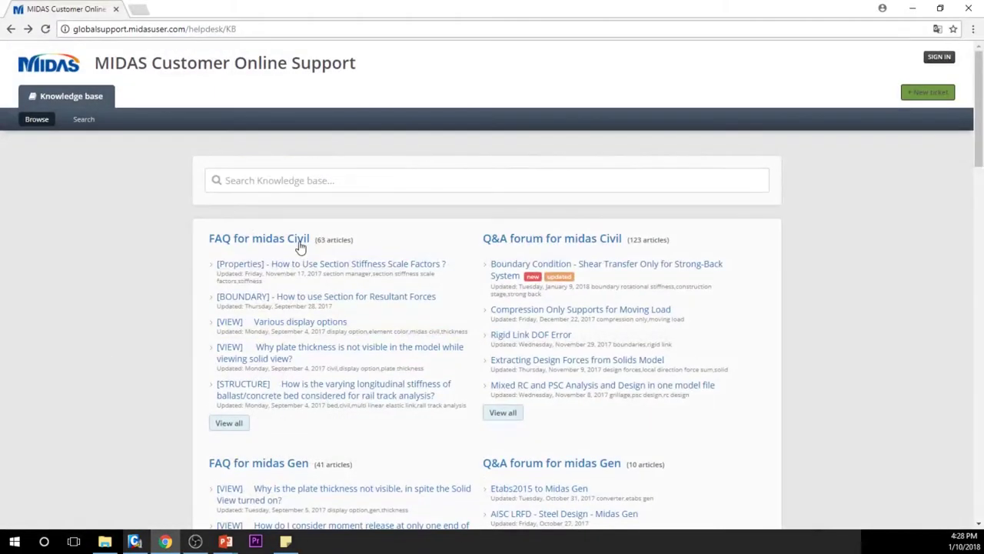
Read the Section Stiffness Scale Factors article in the midas Civil FAQ, then go back.
{"action": "left_click", "coordinate": [280, 246]}
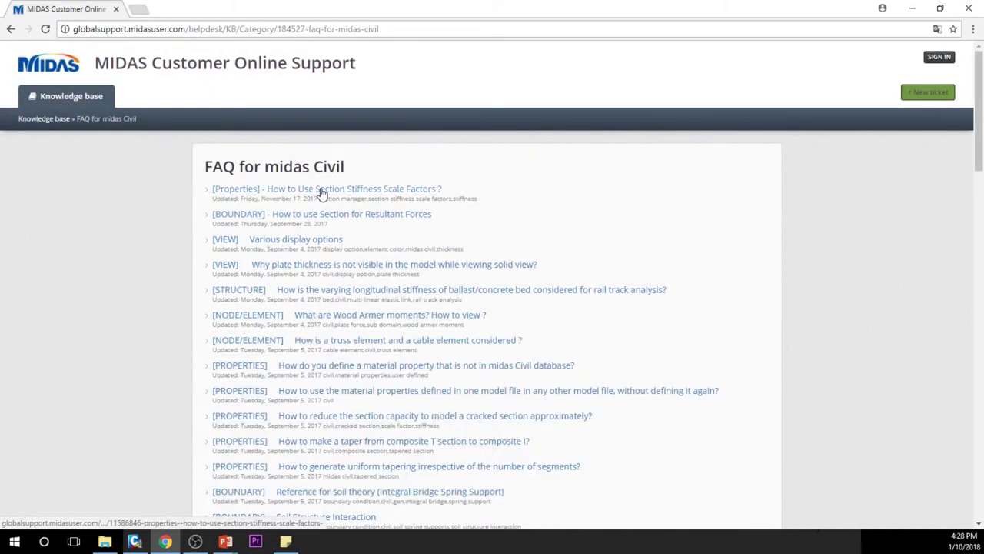
{"action": "left_click", "coordinate": [321, 193]}
{"action": "scroll", "coordinate": [324, 246], "scroll_direction": "down", "scroll_amount": 5}
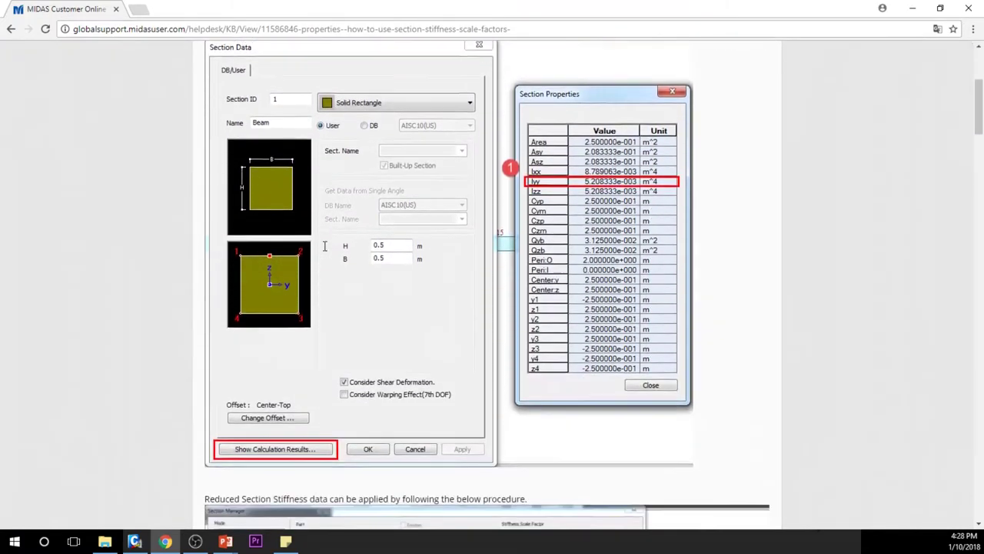
{"action": "scroll", "coordinate": [323, 246], "scroll_direction": "down", "scroll_amount": 8}
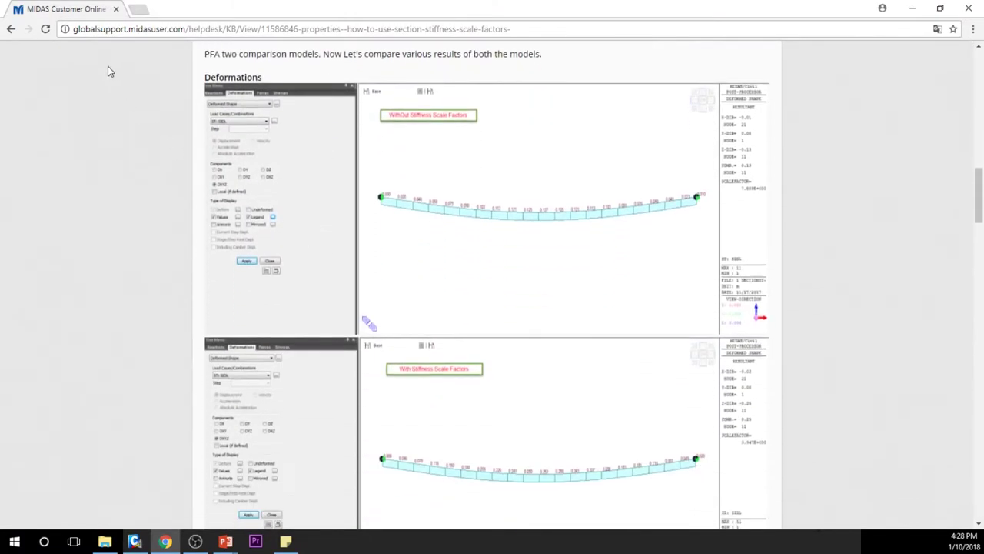
{"action": "left_click", "coordinate": [11, 29]}
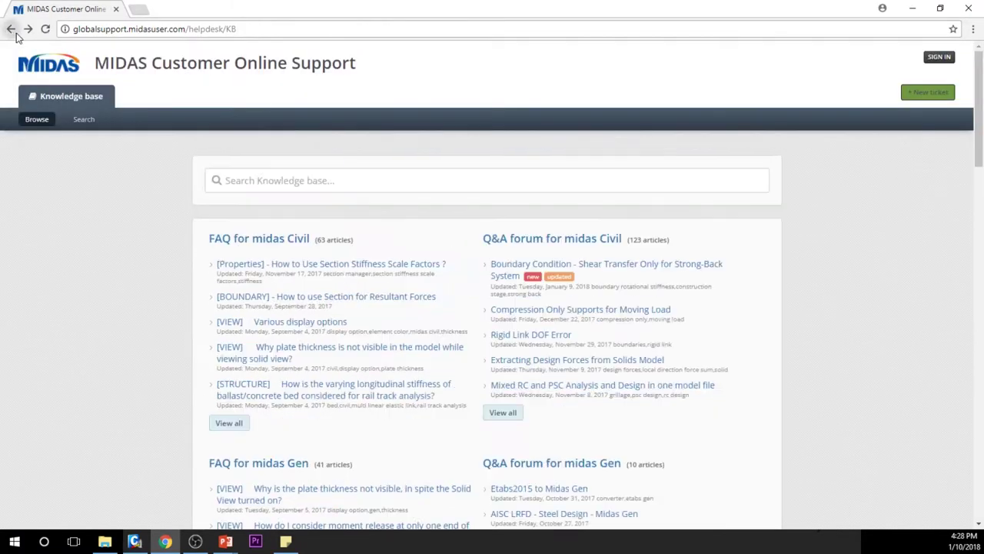
Read the strong-back shear transfer question in the midas Civil Q&A forum, then return home.
{"action": "left_click", "coordinate": [579, 242]}
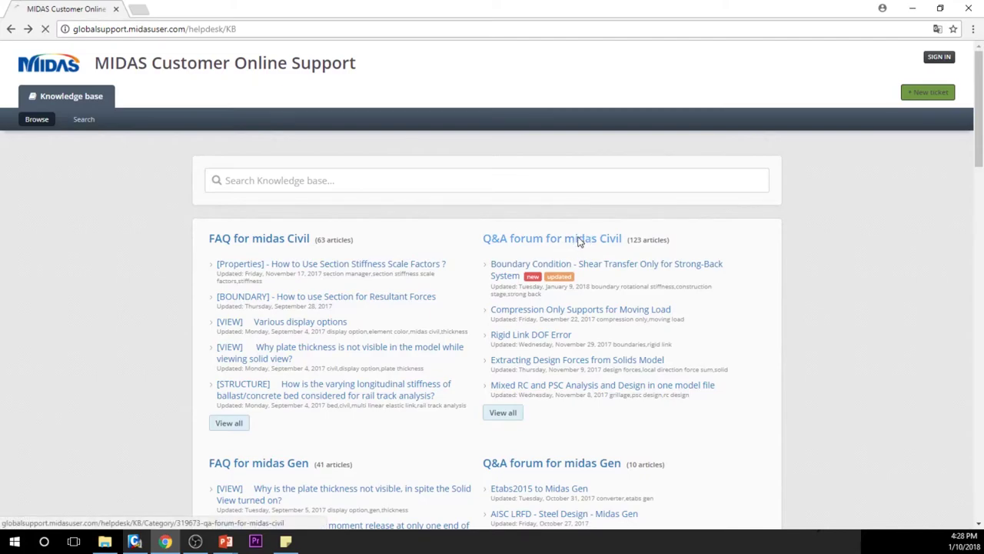
{"action": "left_click", "coordinate": [418, 194]}
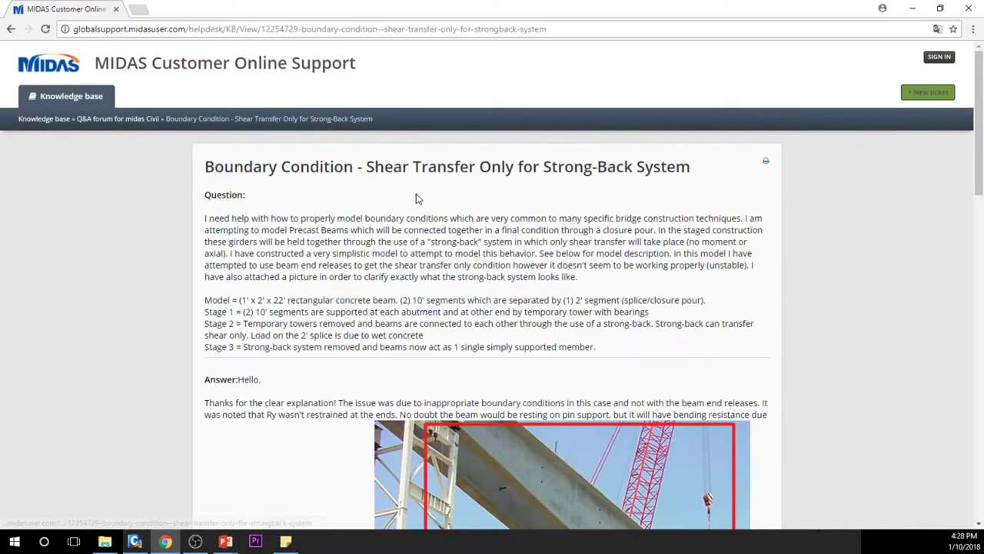
{"action": "scroll", "coordinate": [441, 340], "scroll_direction": "down", "scroll_amount": 2}
{"action": "scroll", "coordinate": [441, 340], "scroll_direction": "down", "scroll_amount": 7}
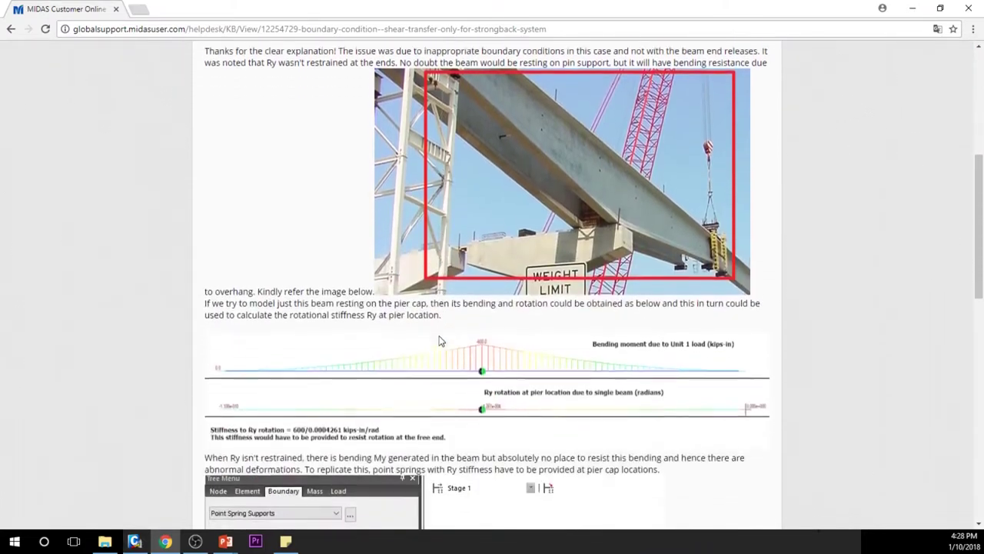
{"action": "scroll", "coordinate": [441, 340], "scroll_direction": "down", "scroll_amount": 4}
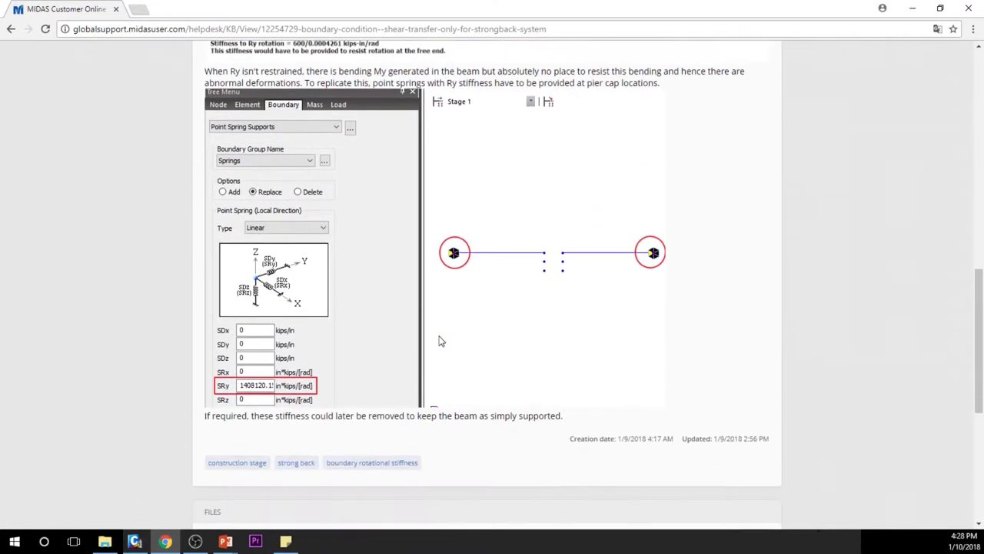
{"action": "scroll", "coordinate": [441, 340], "scroll_direction": "down", "scroll_amount": 3}
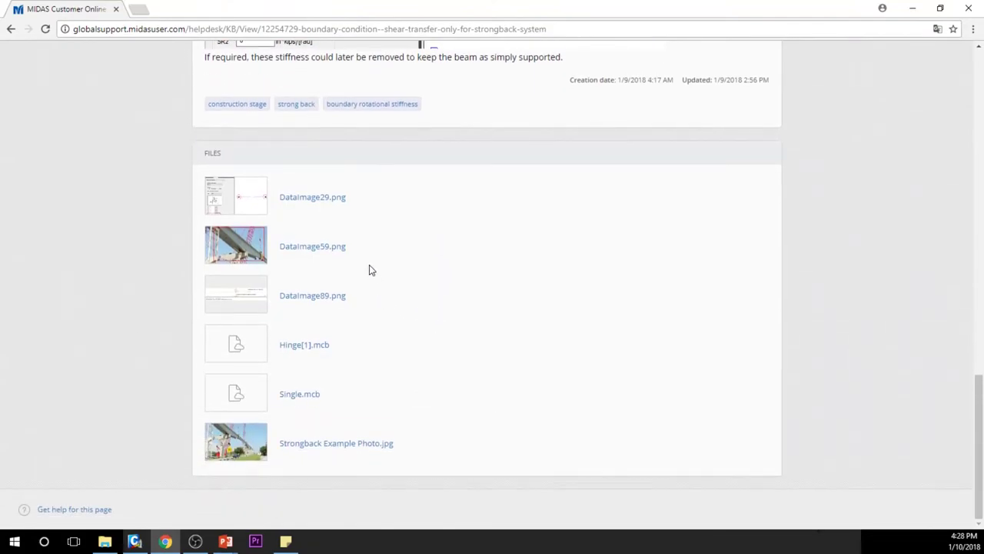
{"action": "left_click", "coordinate": [10, 28]}
{"action": "left_click", "coordinate": [11, 29]}
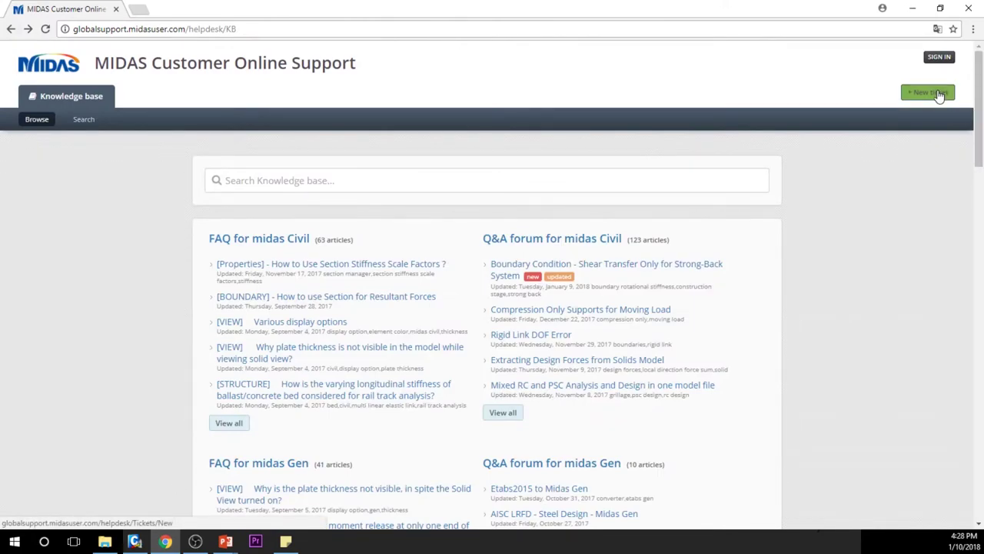
Open the '+ New ticket' form and scroll down to see all its fields.
{"action": "left_click", "coordinate": [937, 93]}
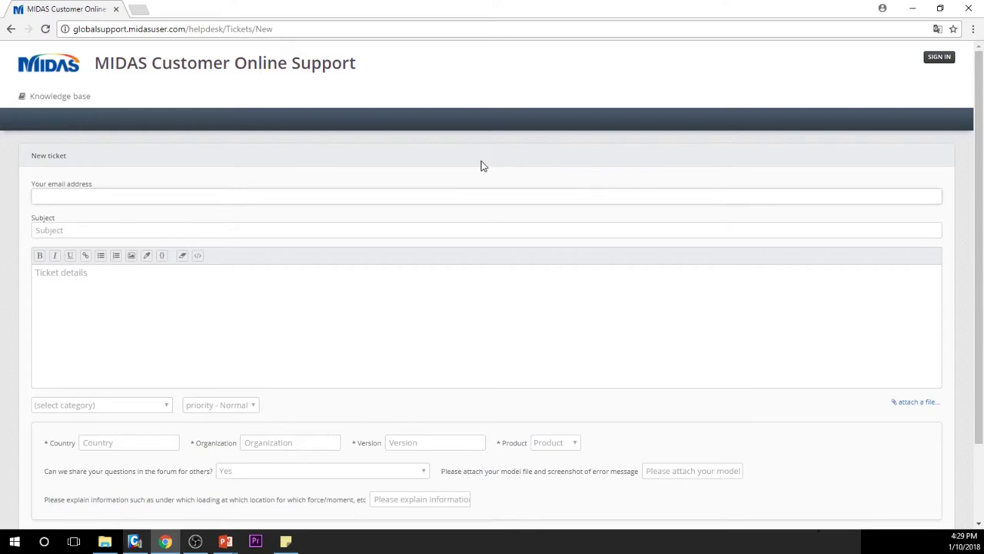
{"action": "scroll", "coordinate": [482, 166], "scroll_direction": "down", "scroll_amount": 2}
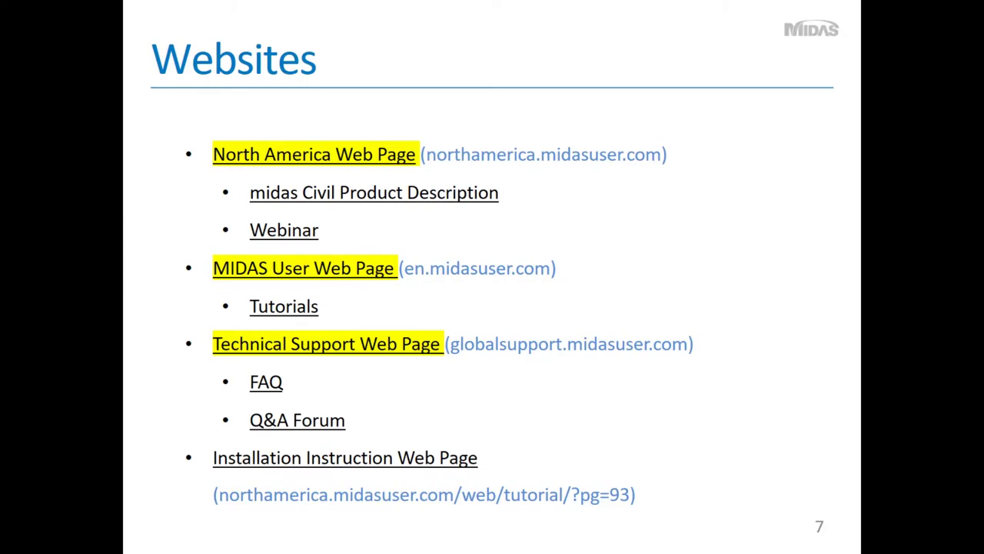
Advance to Installation slide 8 and follow its 'installation guide page' hyperlink.
{"action": "key", "text": "Right"}
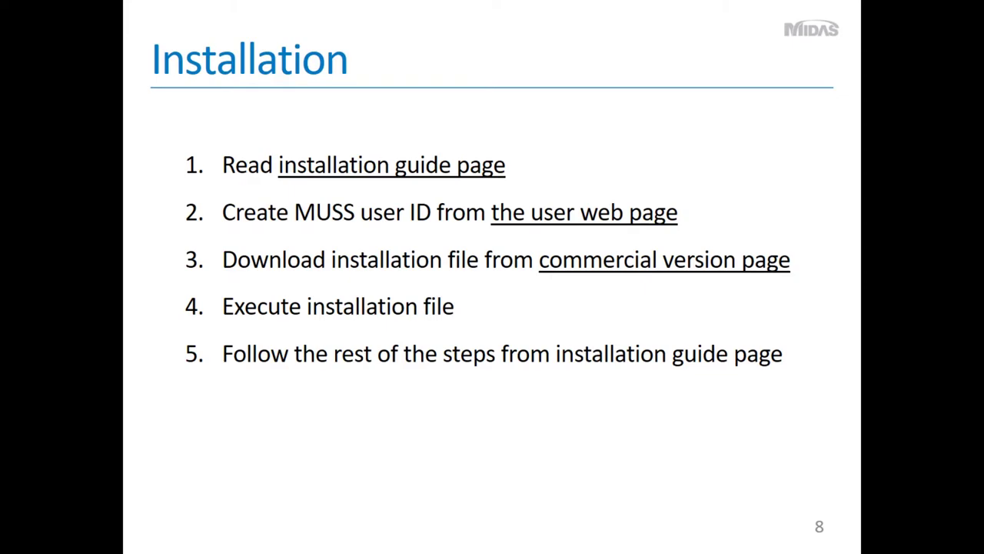
{"action": "left_click", "coordinate": [387, 170]}
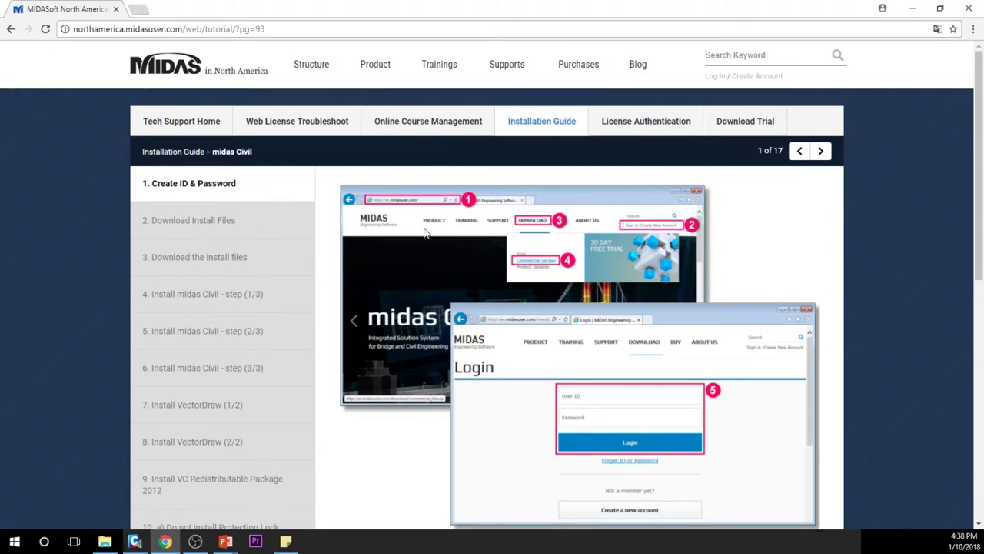
View the guide's Download Install Files and Install midas Civil (1/3 to 3/3) steps.
{"action": "left_click", "coordinate": [262, 228]}
{"action": "left_click", "coordinate": [252, 262]}
{"action": "left_click", "coordinate": [248, 295]}
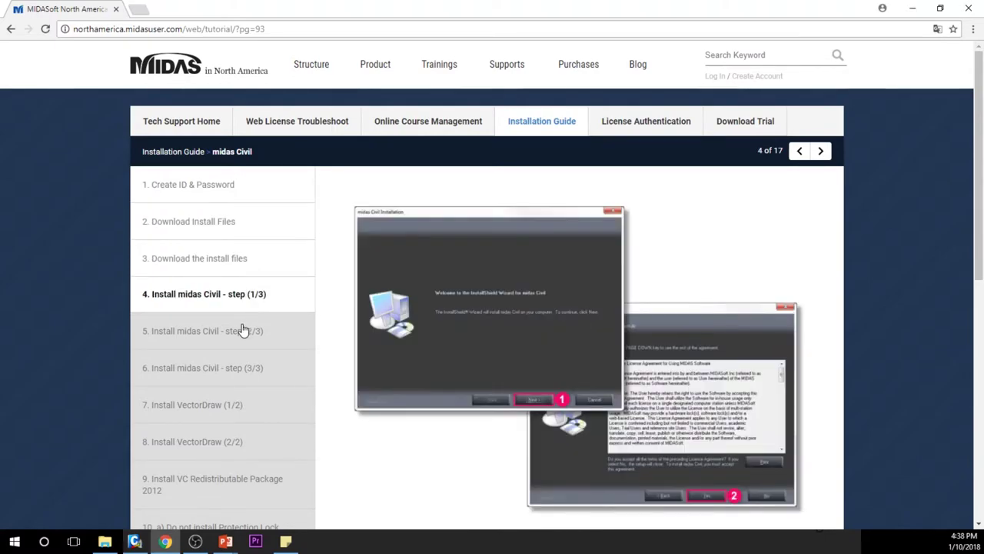
{"action": "left_click", "coordinate": [242, 330]}
{"action": "left_click", "coordinate": [233, 369]}
View the Install VectorDraw and VC Redistributable Package 2012 steps, then open the MIDAS user home page.
{"action": "left_click", "coordinate": [226, 405]}
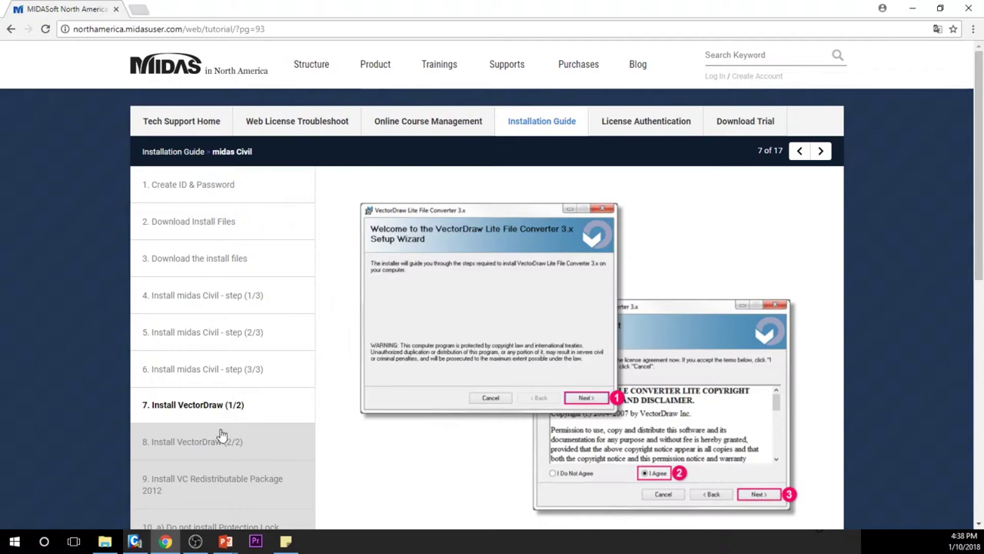
{"action": "scroll", "coordinate": [221, 435], "scroll_direction": "down", "scroll_amount": 2}
{"action": "left_click", "coordinate": [237, 296]}
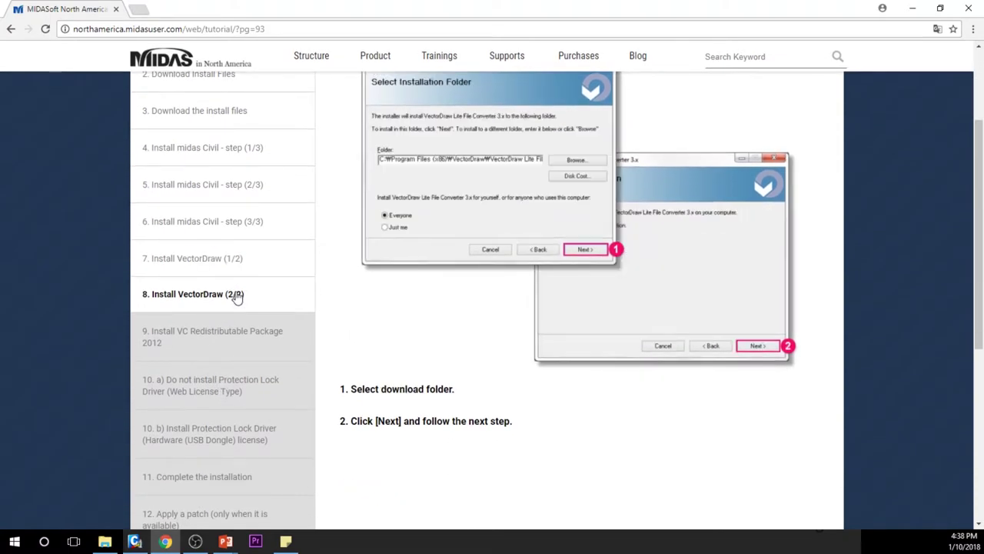
{"action": "left_click", "coordinate": [233, 333]}
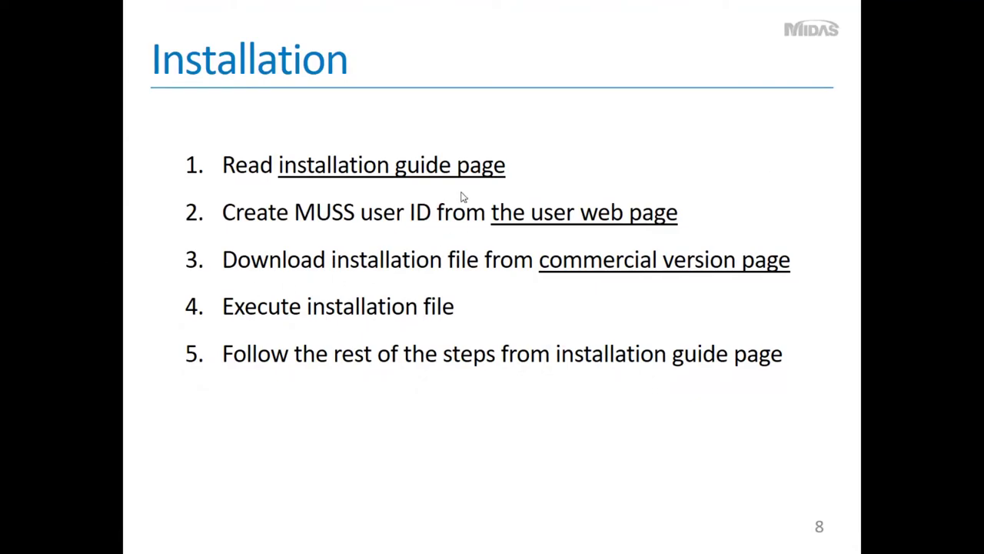
{"action": "left_click", "coordinate": [603, 220]}
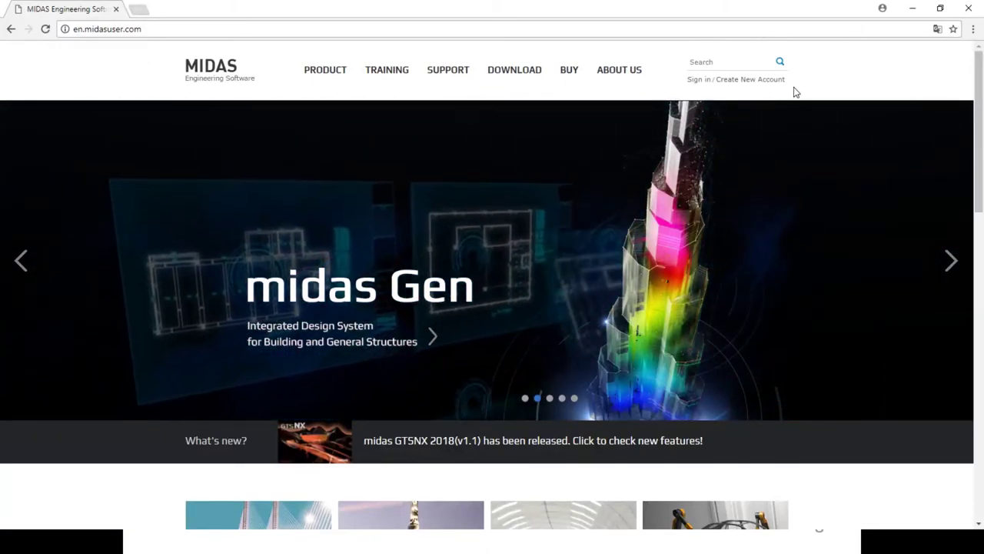
Look over the Create New Account form, then open DOWNLOAD > Commercial Version.
{"action": "left_click", "coordinate": [761, 80]}
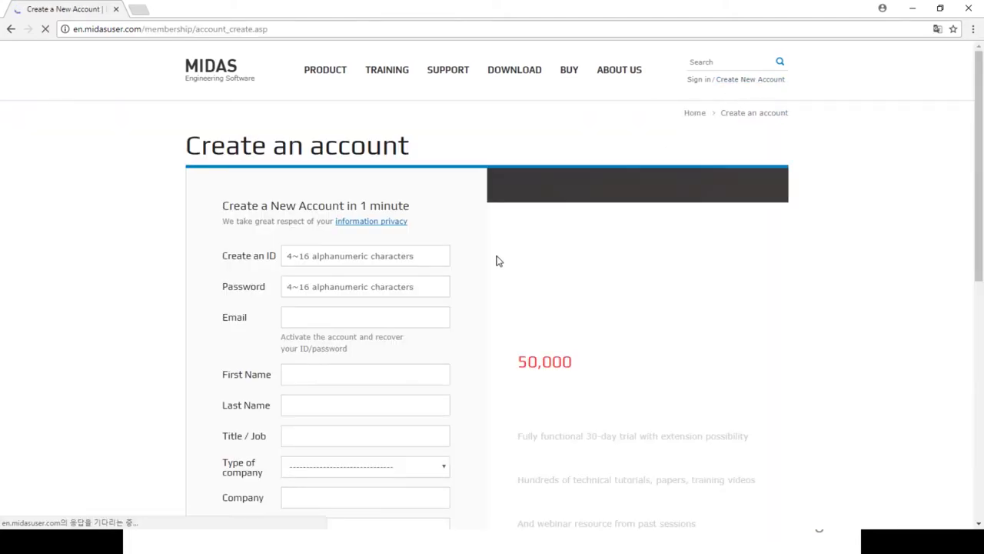
{"action": "scroll", "coordinate": [497, 259], "scroll_direction": "down", "scroll_amount": 4}
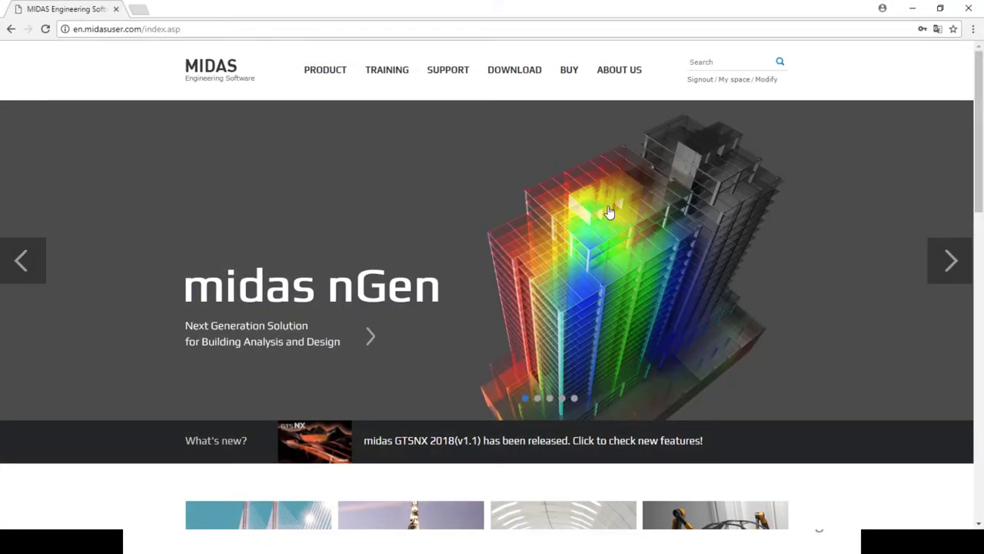
{"action": "mouse_move", "coordinate": [500, 75]}
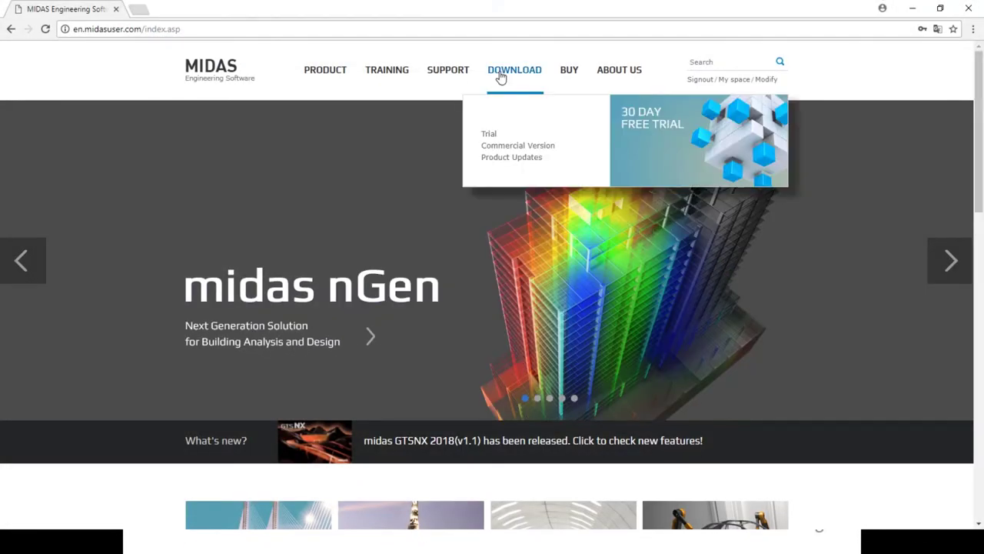
{"action": "left_click", "coordinate": [506, 150]}
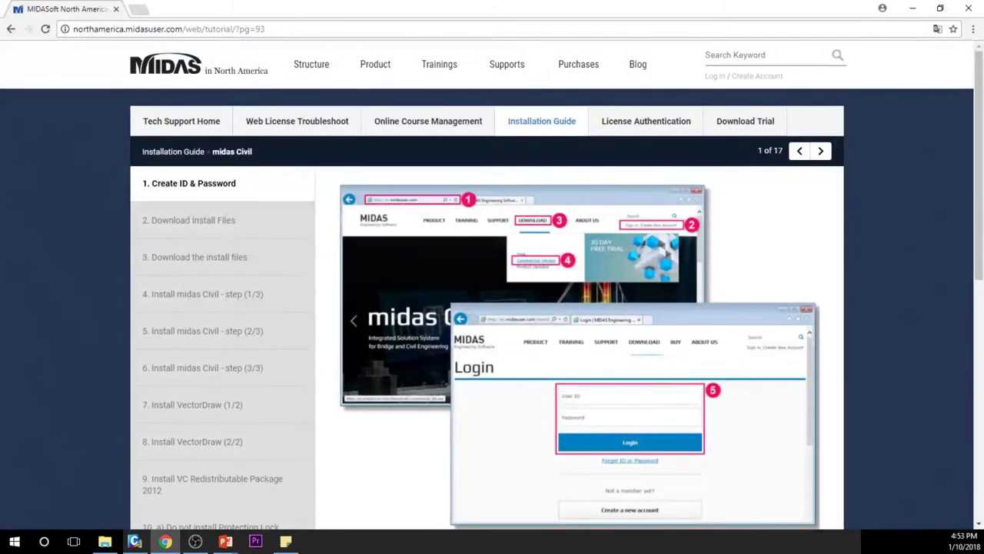
View the guide steps from Download the install files through Install midas Civil 1/3–3/3 to Install VectorDraw 2/2.
{"action": "left_click", "coordinate": [187, 265]}
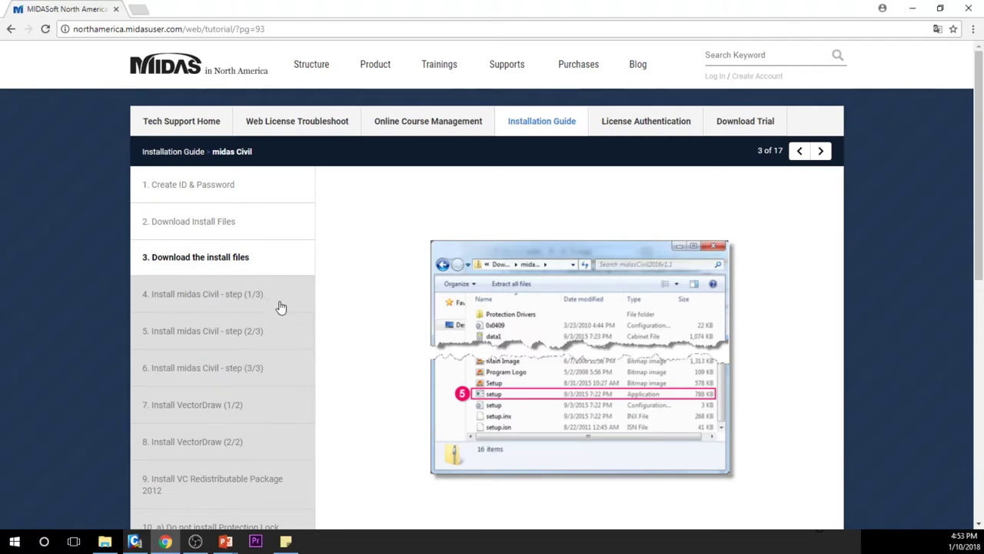
{"action": "scroll", "coordinate": [379, 332], "scroll_direction": "down", "scroll_amount": 2}
{"action": "scroll", "coordinate": [377, 323], "scroll_direction": "up", "scroll_amount": 1}
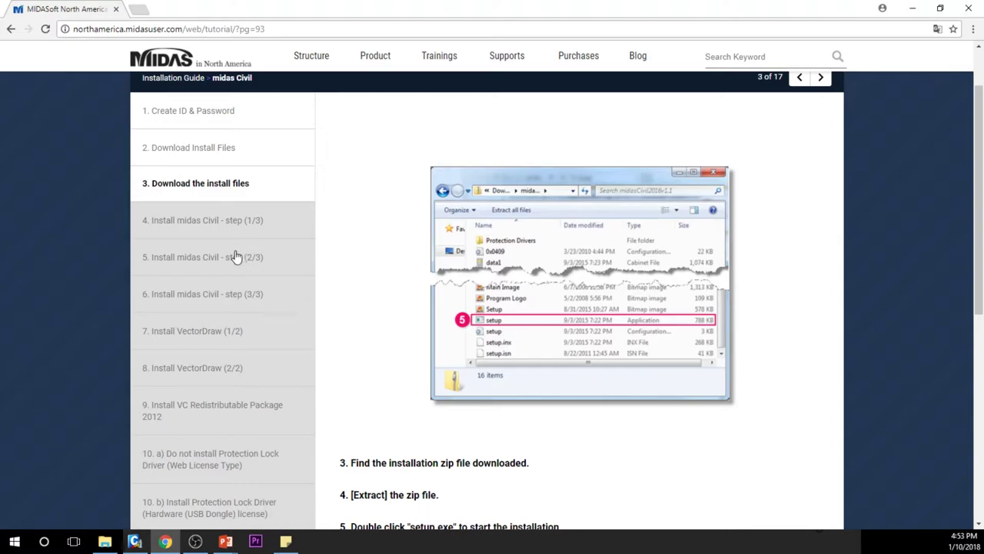
{"action": "left_click", "coordinate": [223, 224]}
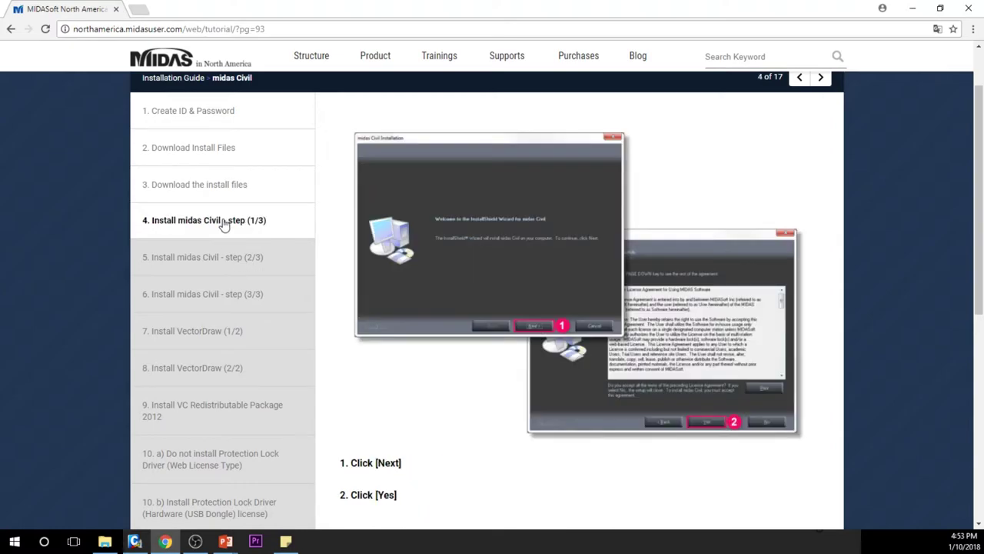
{"action": "left_click", "coordinate": [220, 265]}
{"action": "left_click", "coordinate": [225, 299]}
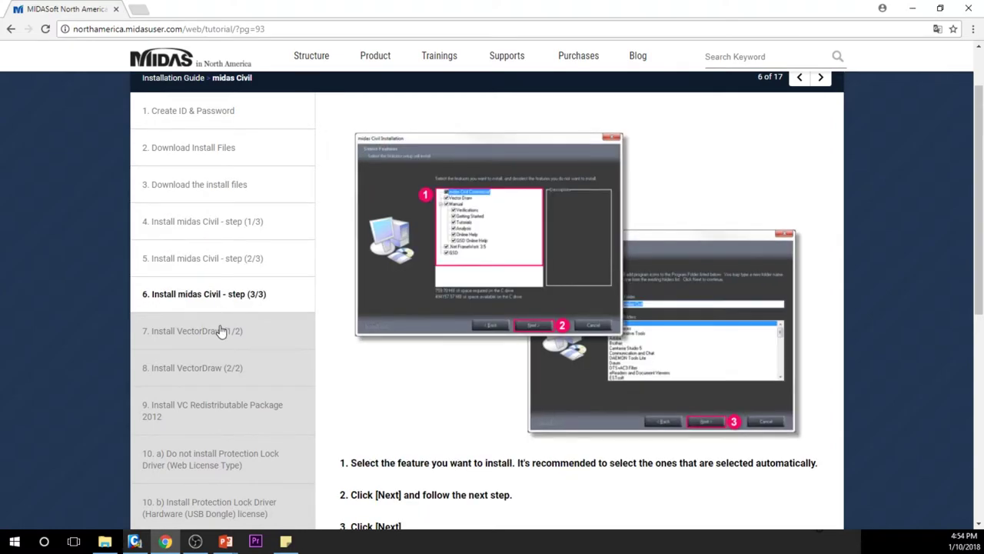
{"action": "left_click", "coordinate": [221, 331]}
{"action": "scroll", "coordinate": [237, 350], "scroll_direction": "down", "scroll_amount": 1}
{"action": "scroll", "coordinate": [236, 350], "scroll_direction": "down", "scroll_amount": 1}
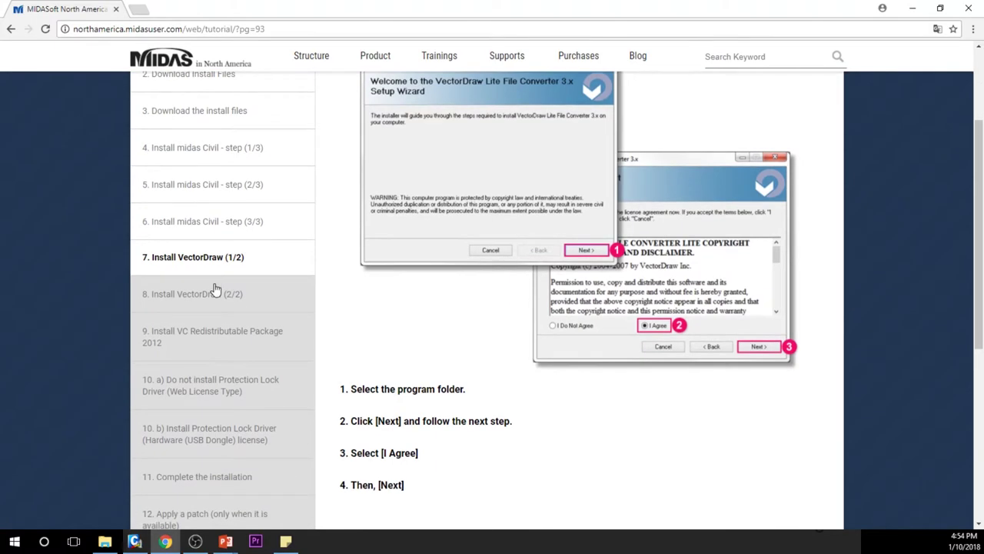
{"action": "left_click", "coordinate": [216, 290]}
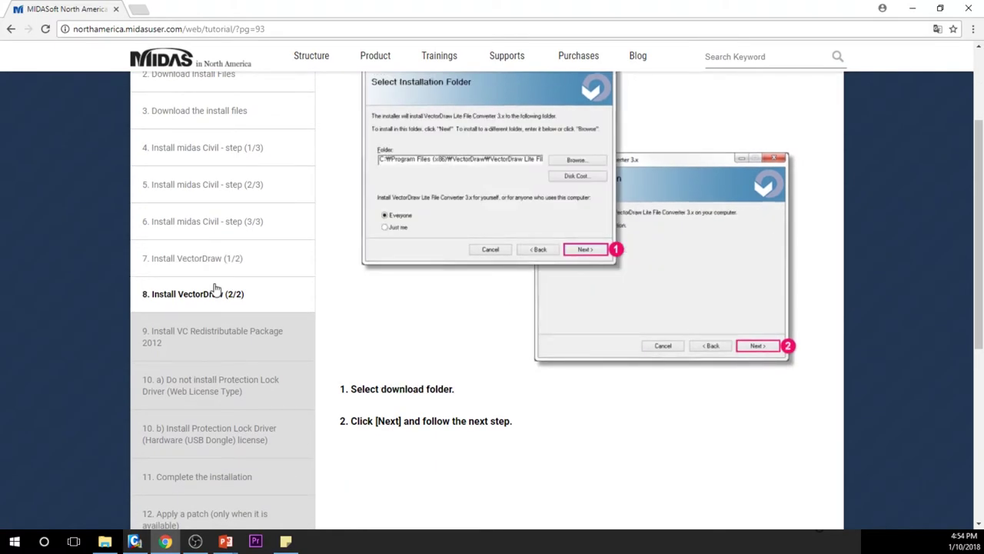